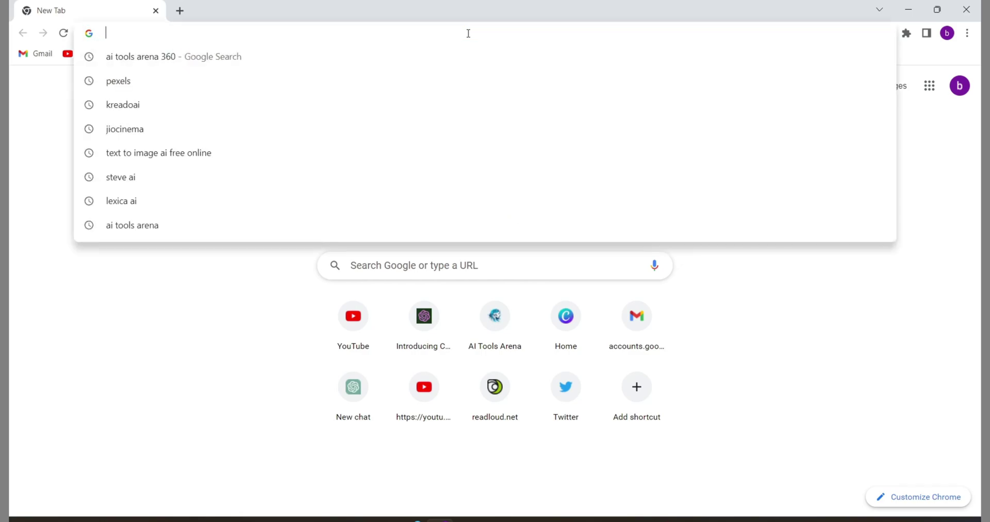
# - Search 'ai tools arena 360' and open the 'Create Panoramic VR 360 Video - AI 3D World' article
pyautogui.click(450, 56)
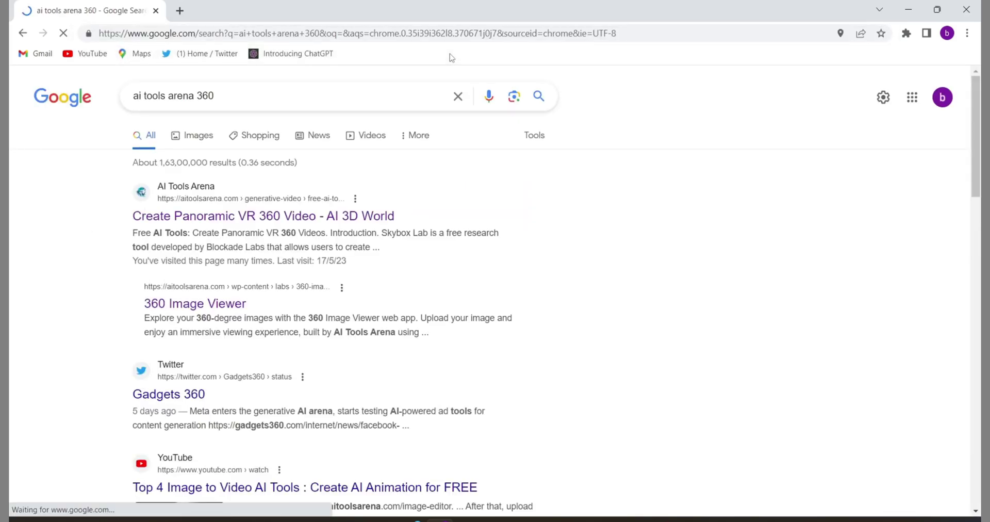
pyautogui.click(304, 216)
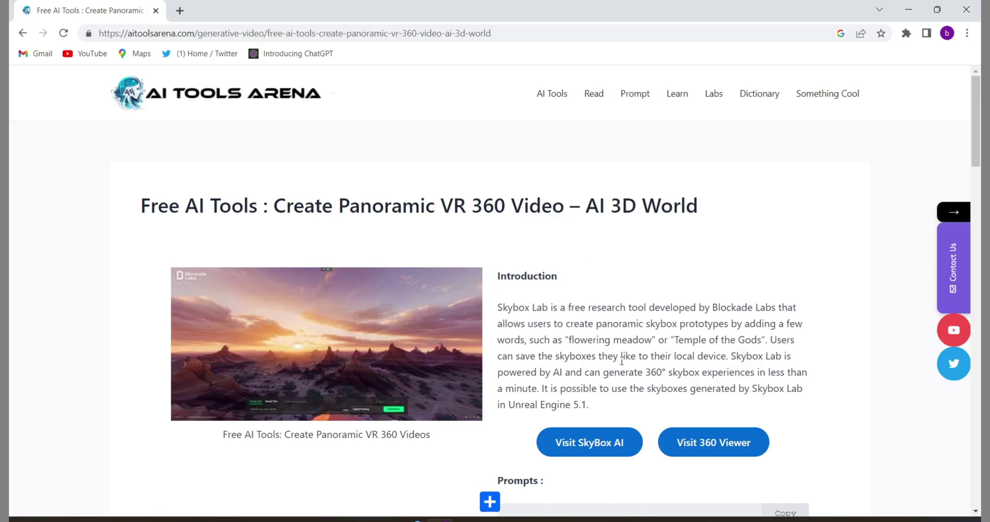
# - Launch Skybox AI from the article, confirm the welcome dialog, and choose the Realistic style
pyautogui.click(590, 443)
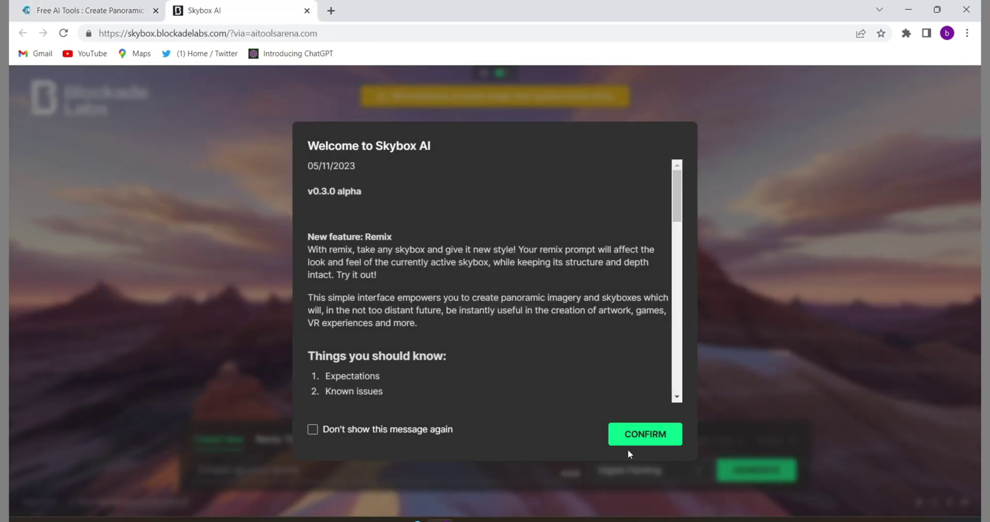
pyautogui.click(644, 433)
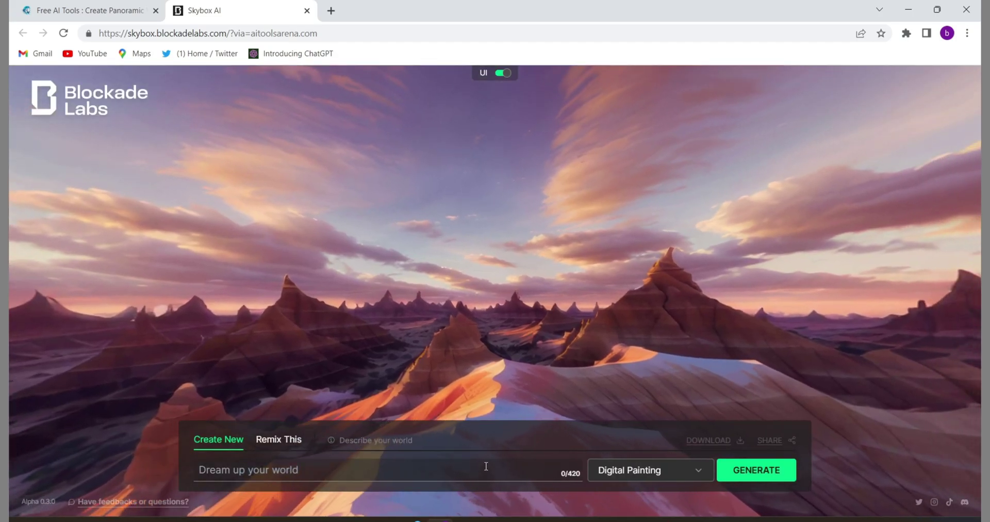
pyautogui.click(486, 466)
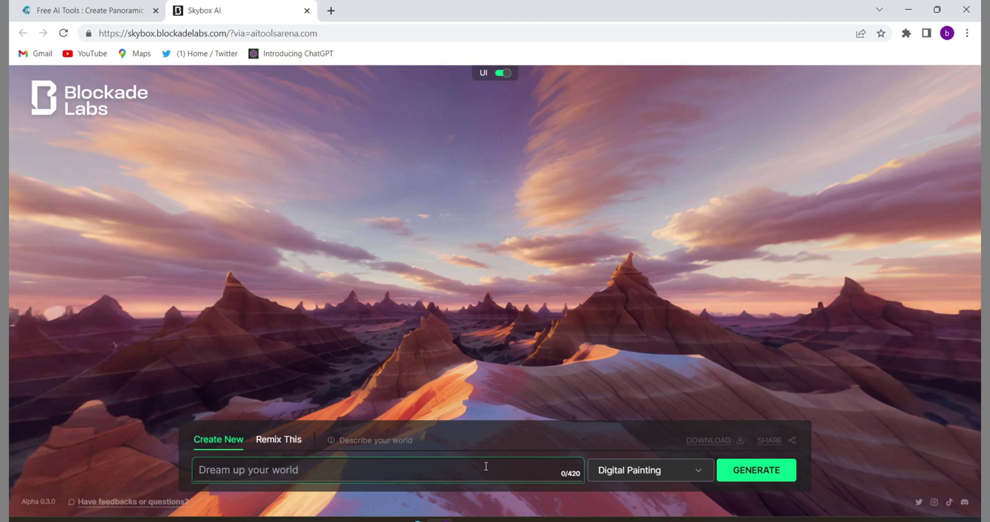
pyautogui.click(653, 470)
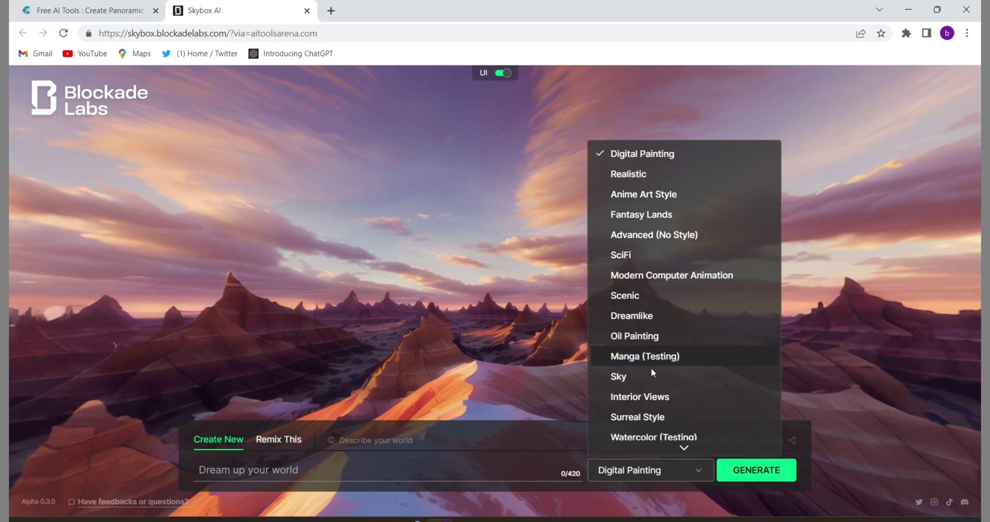
pyautogui.moveTo(680, 447)
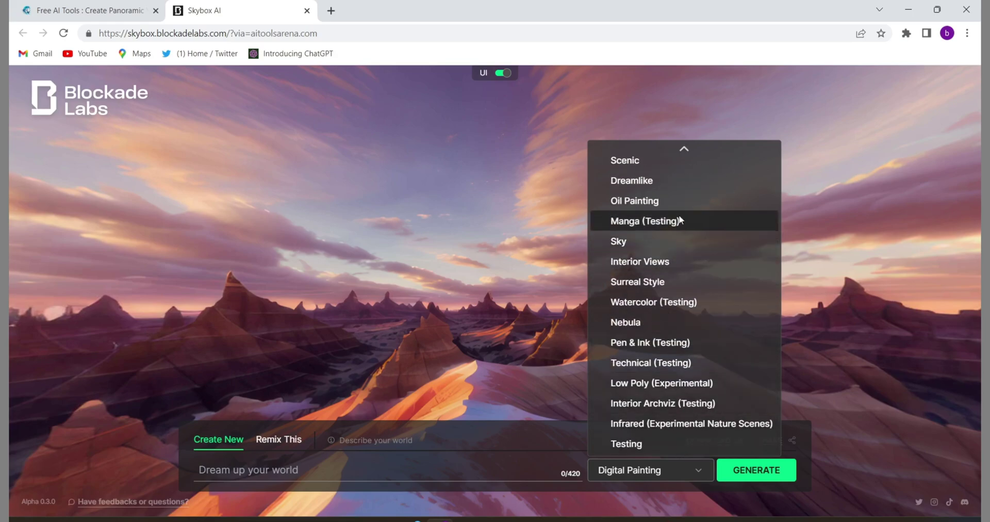
pyautogui.moveTo(685, 150)
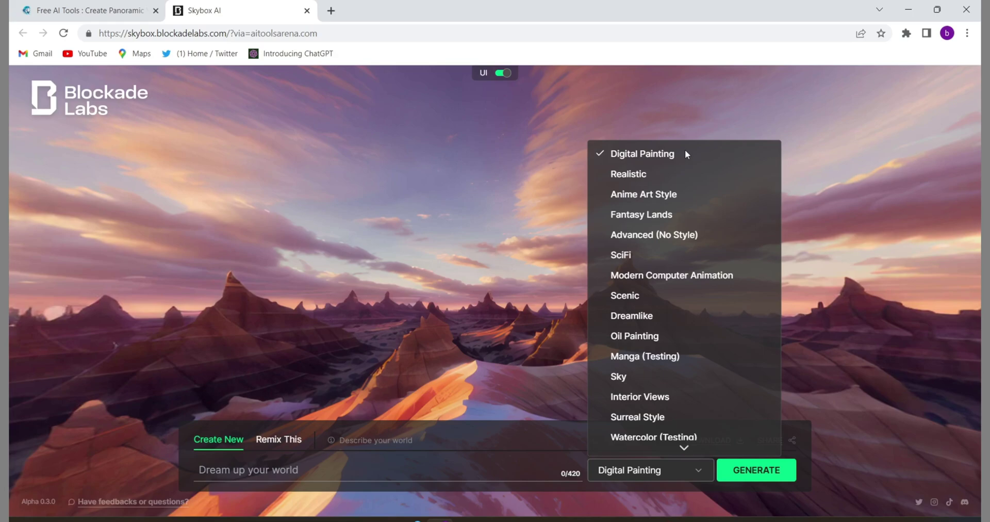
pyautogui.click(665, 171)
pyautogui.click(242, 466)
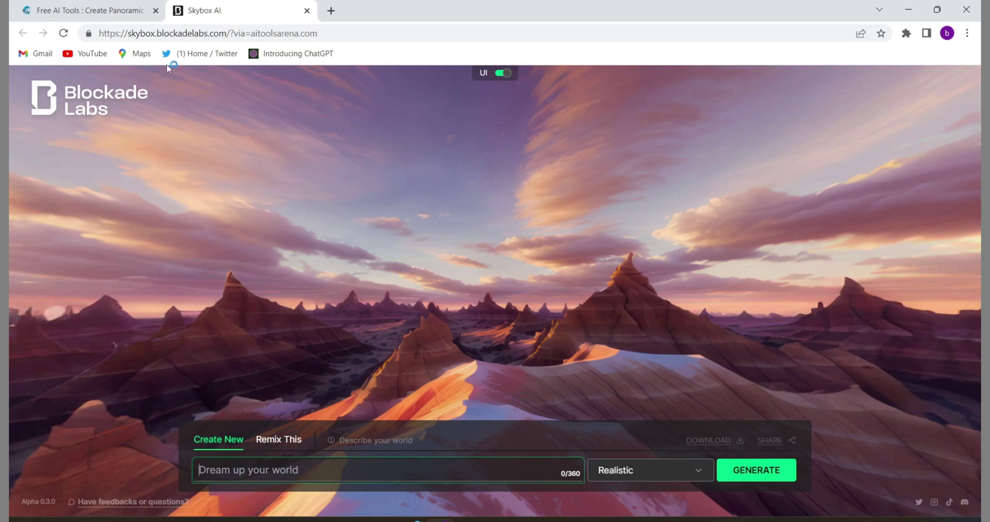
# - Copy the traditional Japanese village sample prompt from the AI Tools Arena article's Prompts list
pyautogui.click(129, 5)
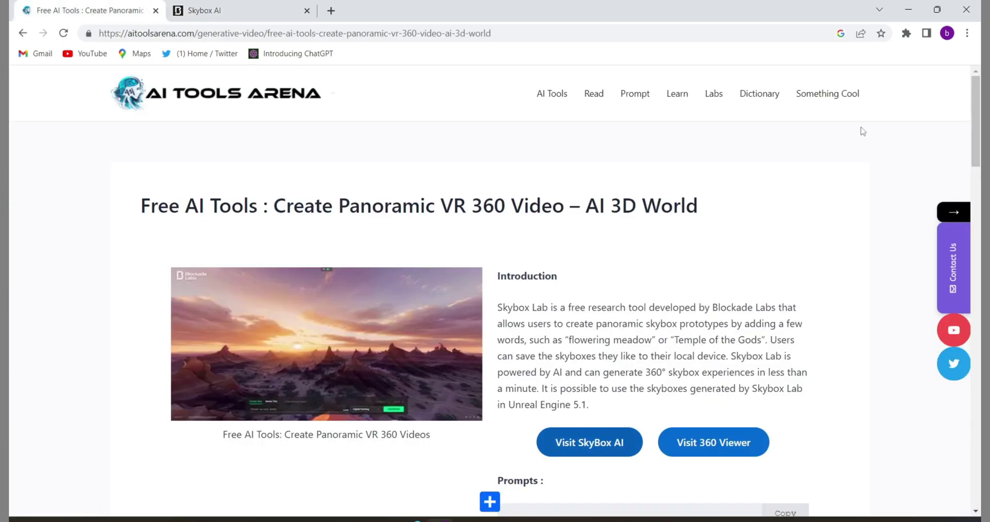
pyautogui.moveTo(977, 111); pyautogui.dragTo(978, 183)
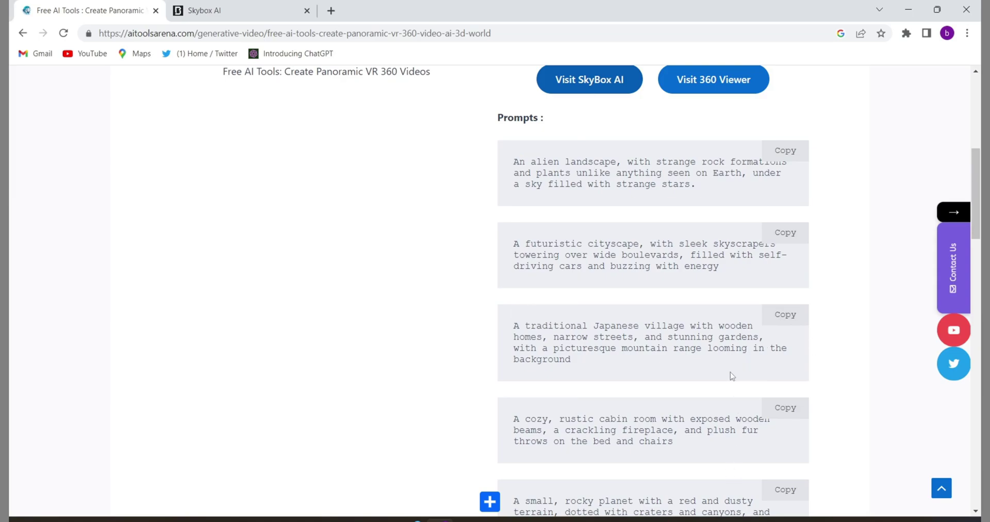
pyautogui.click(785, 315)
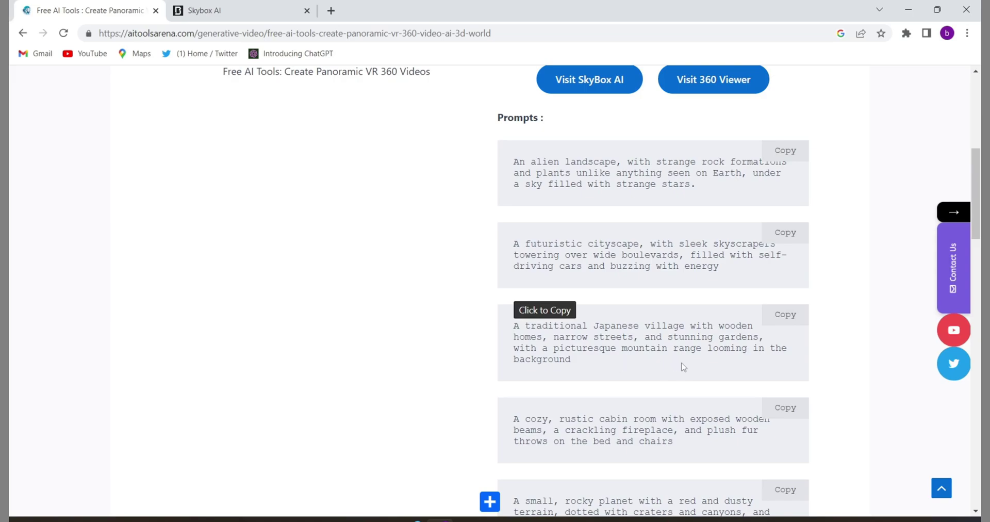
pyautogui.click(784, 314)
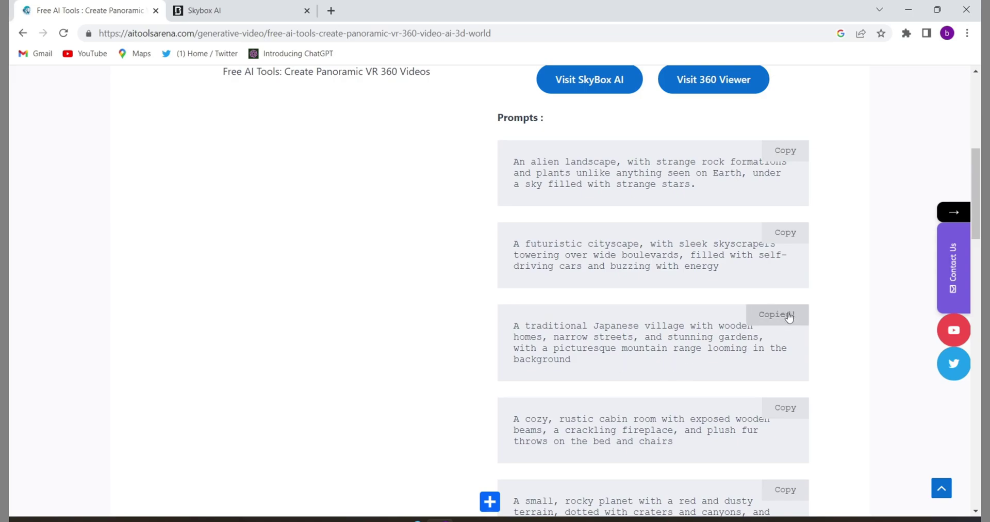
# - Paste the Japanese village prompt into Skybox AI and generate the realistic skybox
pyautogui.click(268, 6)
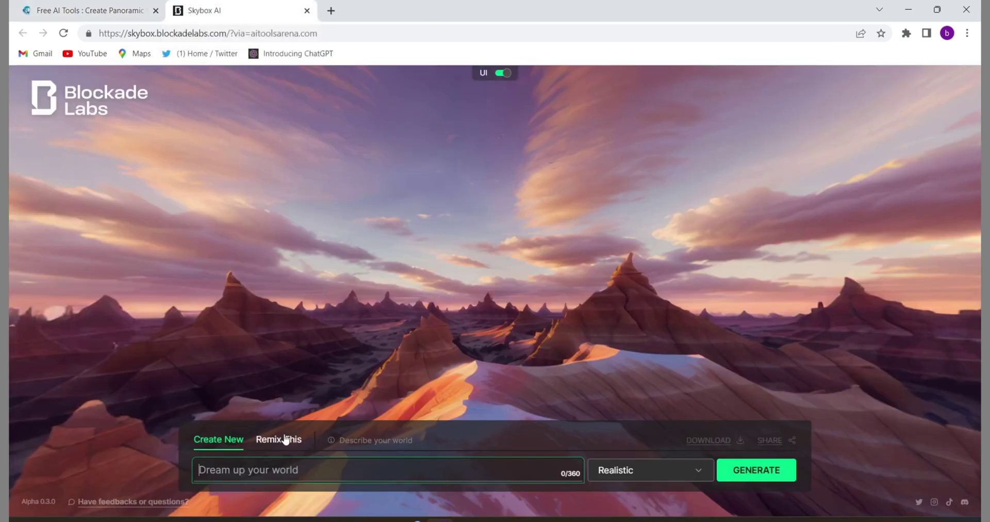
pyautogui.click(266, 464)
pyautogui.hotkey('ctrl', 'v')
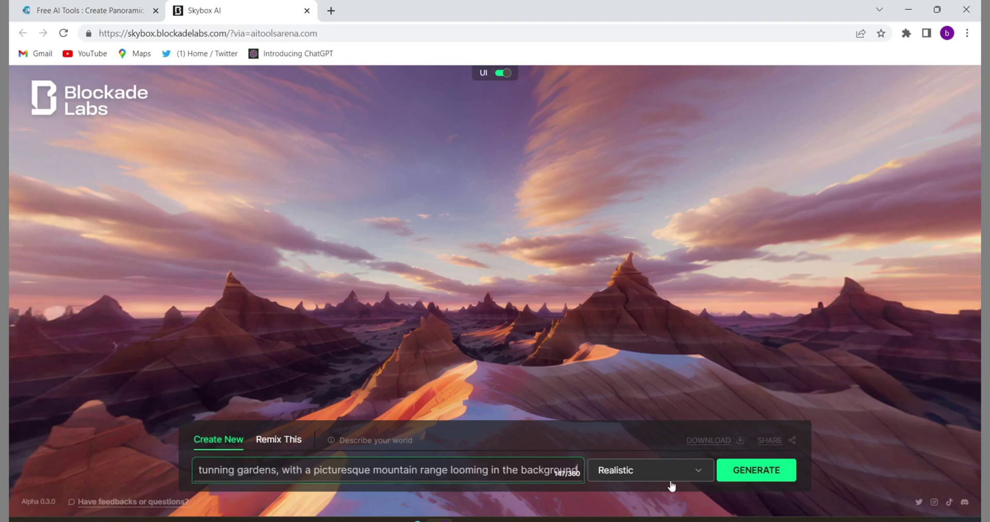
pyautogui.click(742, 471)
pyautogui.click(746, 473)
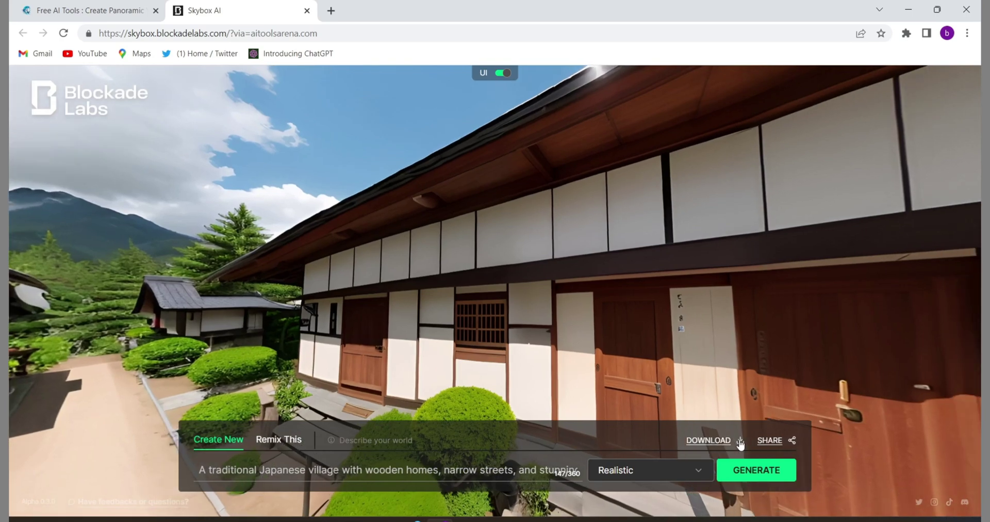
# - Download the Japanese village panorama as a JPG, view it in Photos, then minimize Photos
pyautogui.click(740, 441)
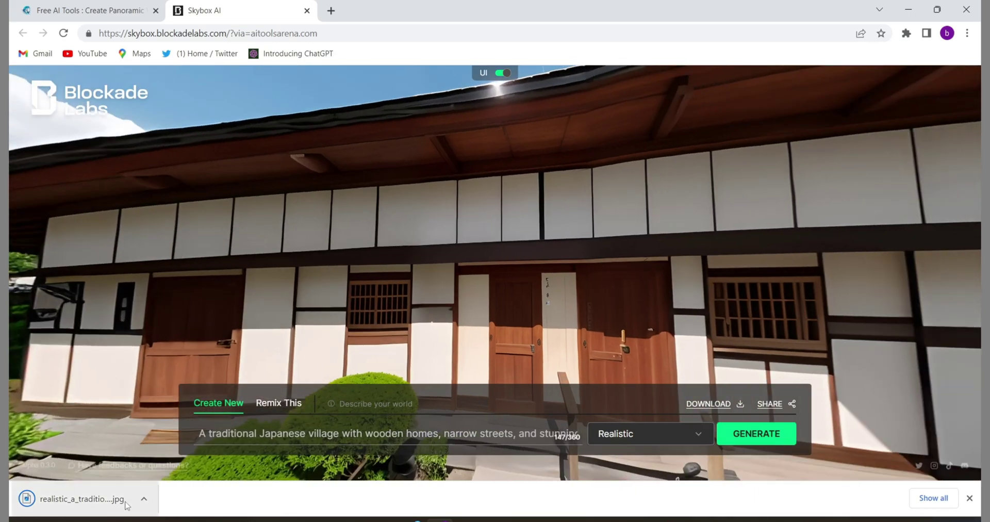
pyautogui.click(83, 499)
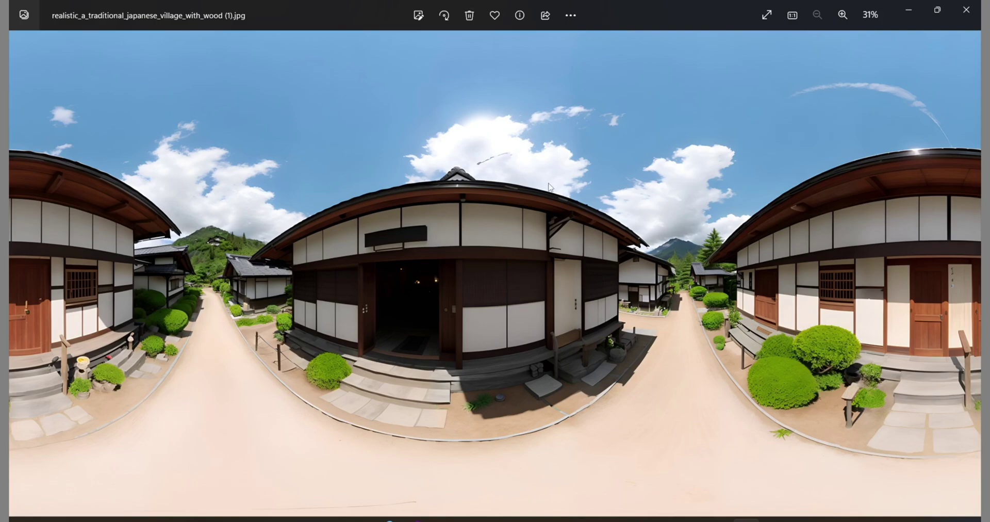
pyautogui.click(907, 9)
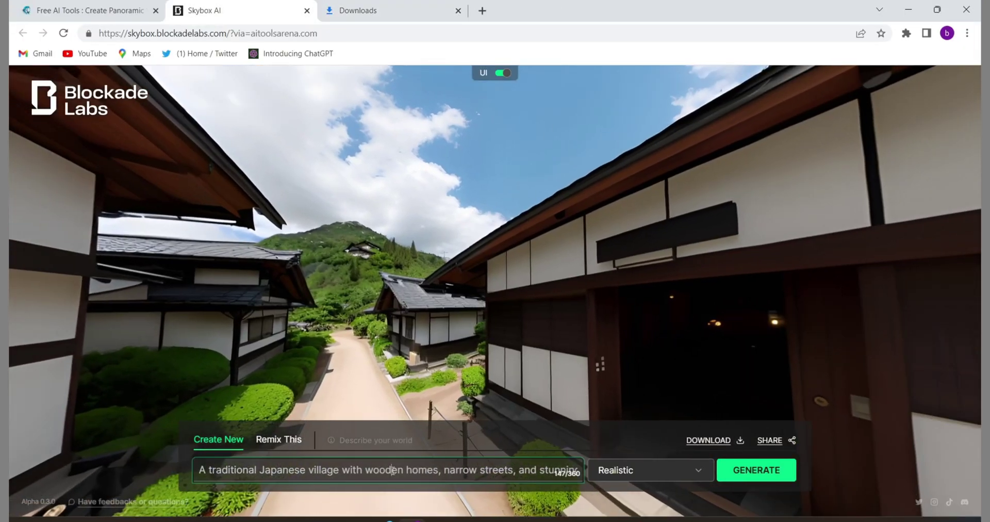
# - Replace the prompt with 'an indian village with lots of wooden houses and river in the middle of village'
pyautogui.doubleClick(393, 470)
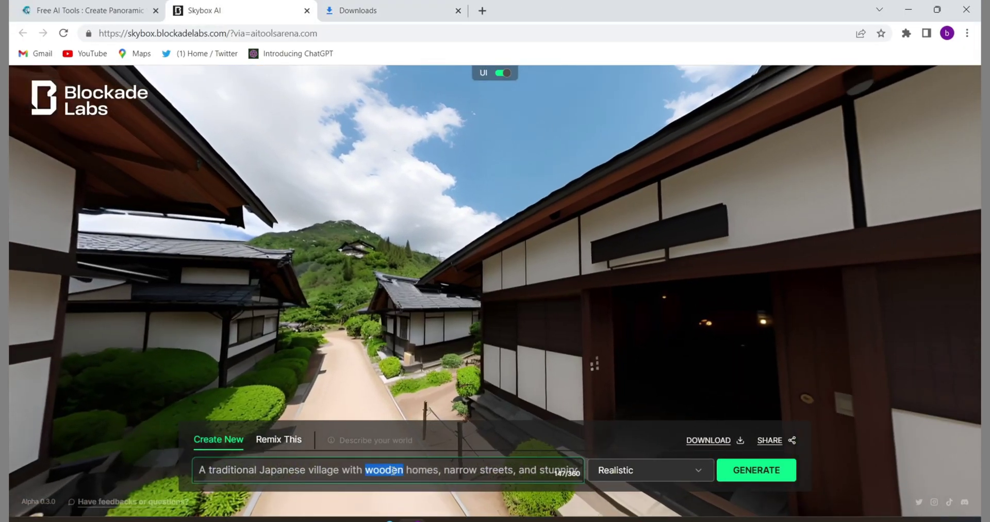
pyautogui.hotkey('ctrl', 'a')
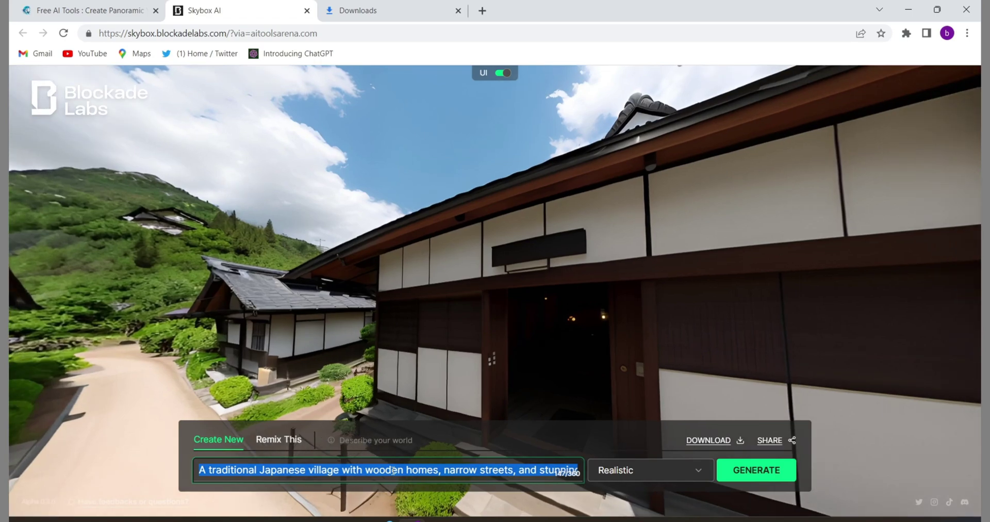
pyautogui.write('an indian village with')
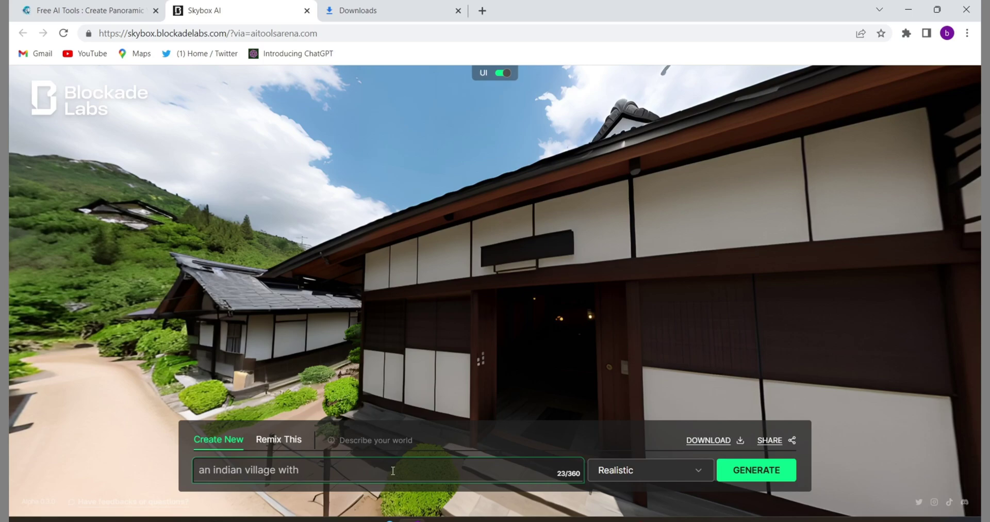
pyautogui.write(' lots of wooden houses and r')
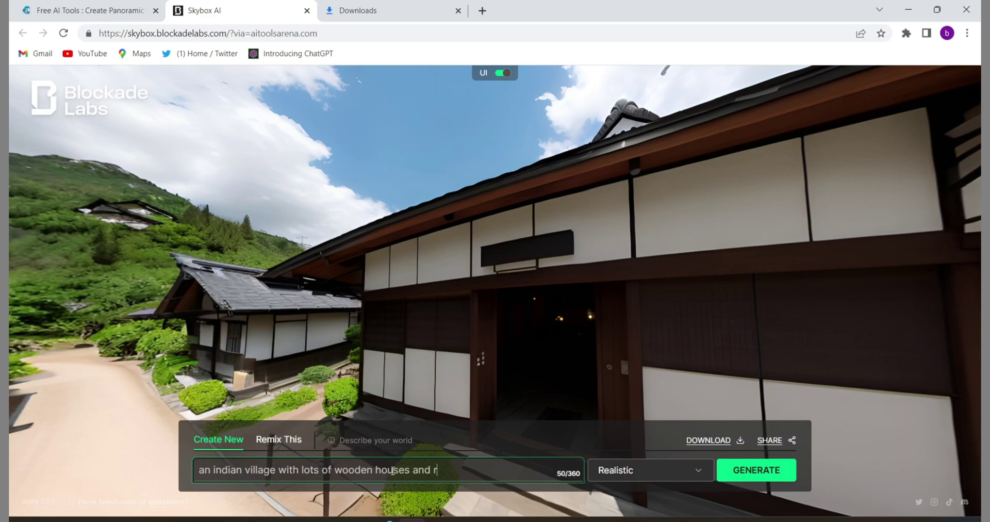
pyautogui.write('iver in the middle of villag')
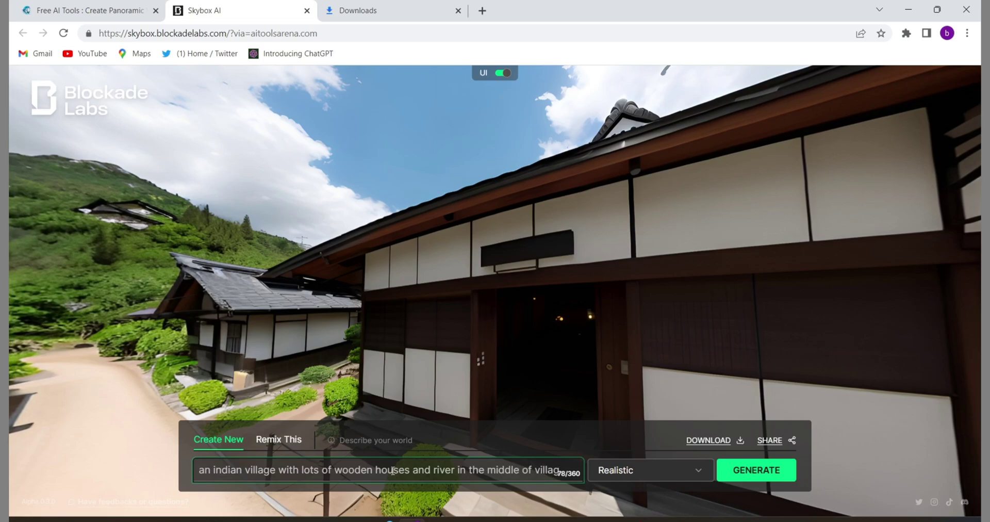
pyautogui.write('e')
# - Generate the realistic Indian village skybox with wooden houses along a central river
pyautogui.click(752, 478)
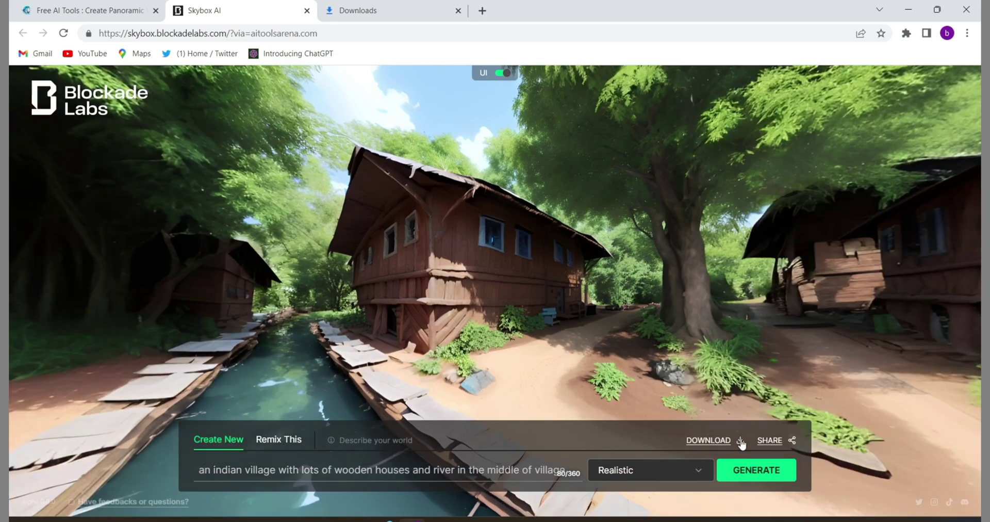
# - Download the Indian village skybox as a JPG and open the downloaded file in Photos
pyautogui.click(739, 440)
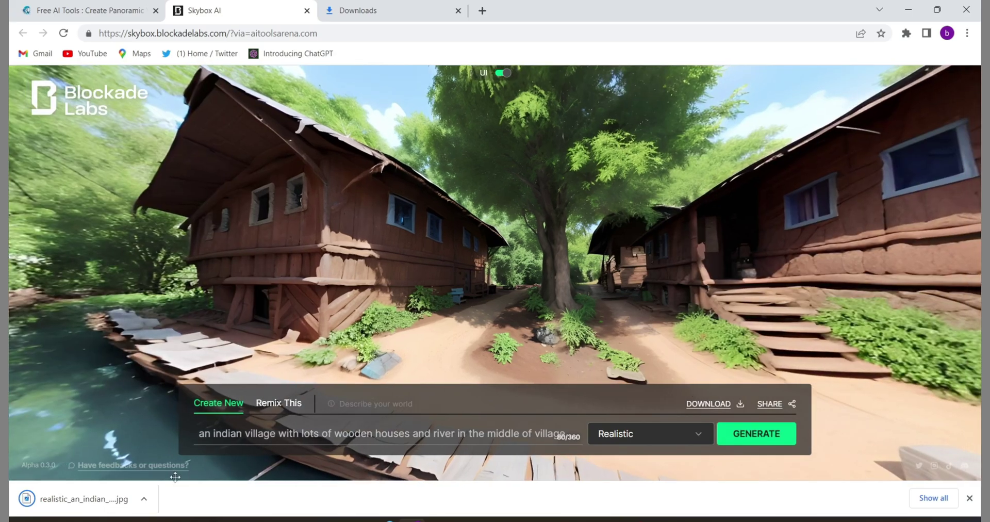
pyautogui.click(144, 498)
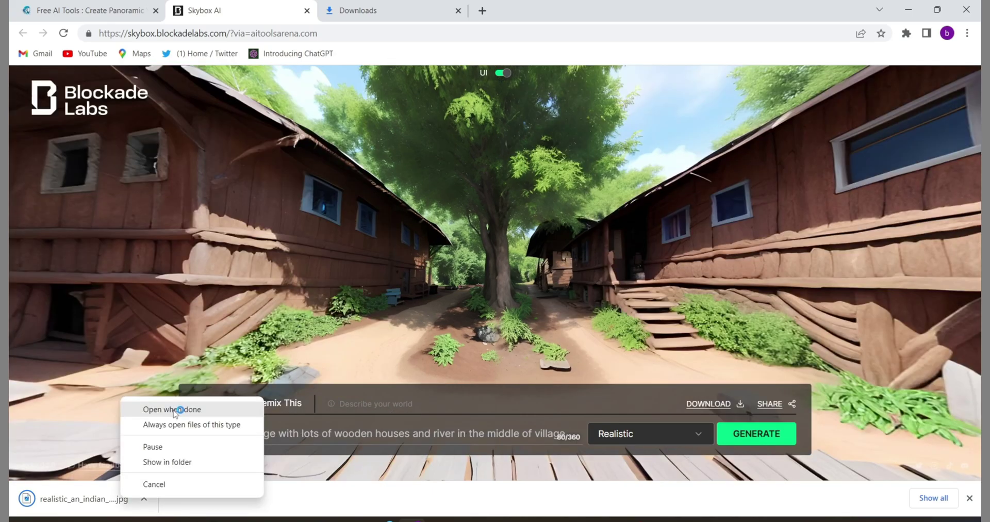
pyautogui.click(176, 410)
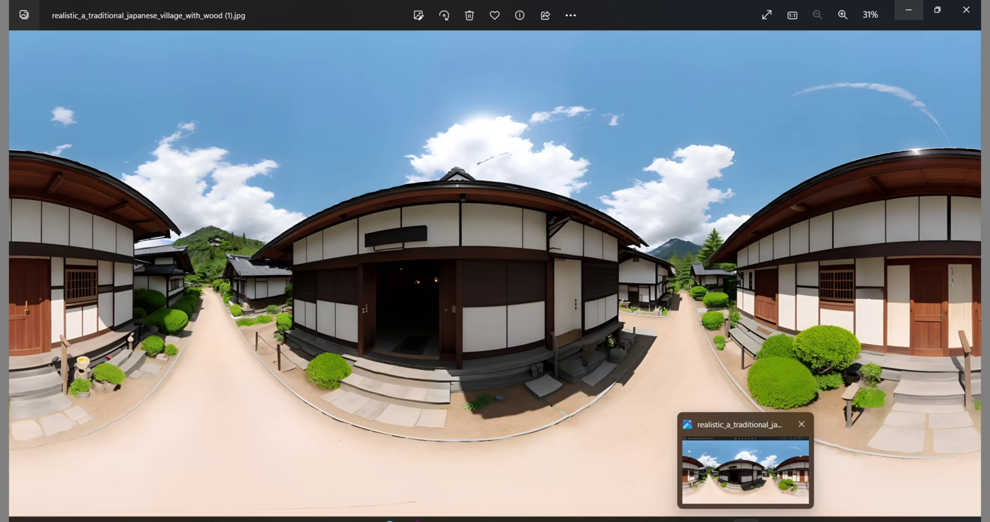
# - Switch Photos to the Indian village panorama, review it, then close the viewer
pyautogui.click(964, 13)
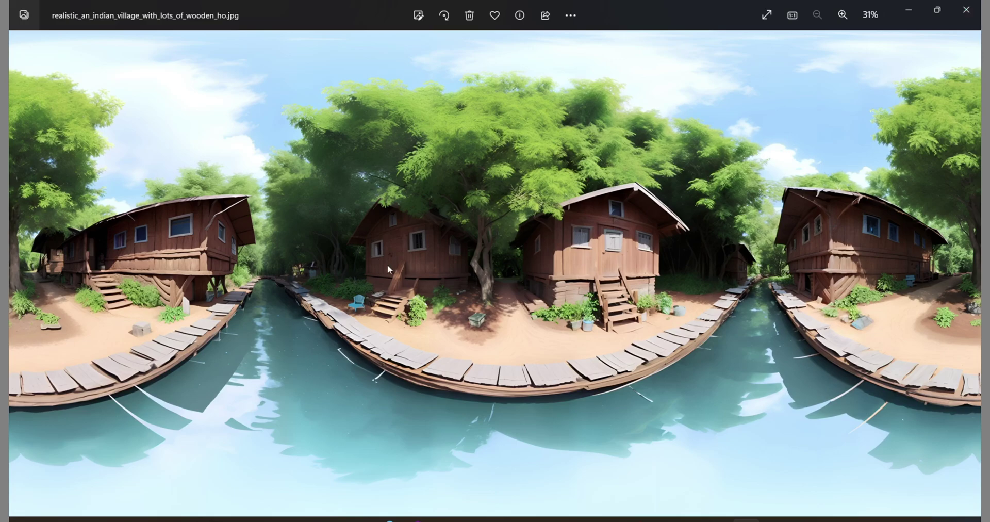
pyautogui.click(968, 11)
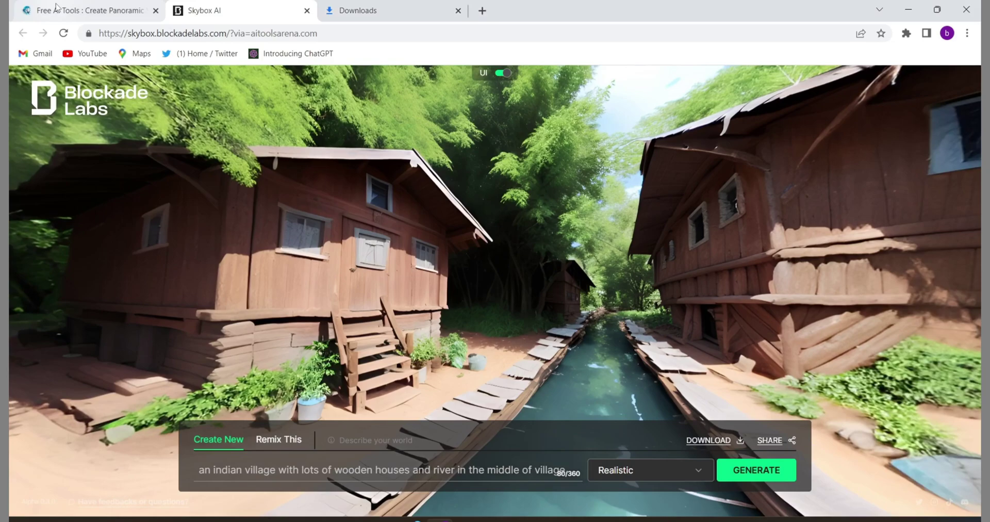
# - Return to the AI Tools Arena article and open its 360 Image Viewer page
pyautogui.click(88, 10)
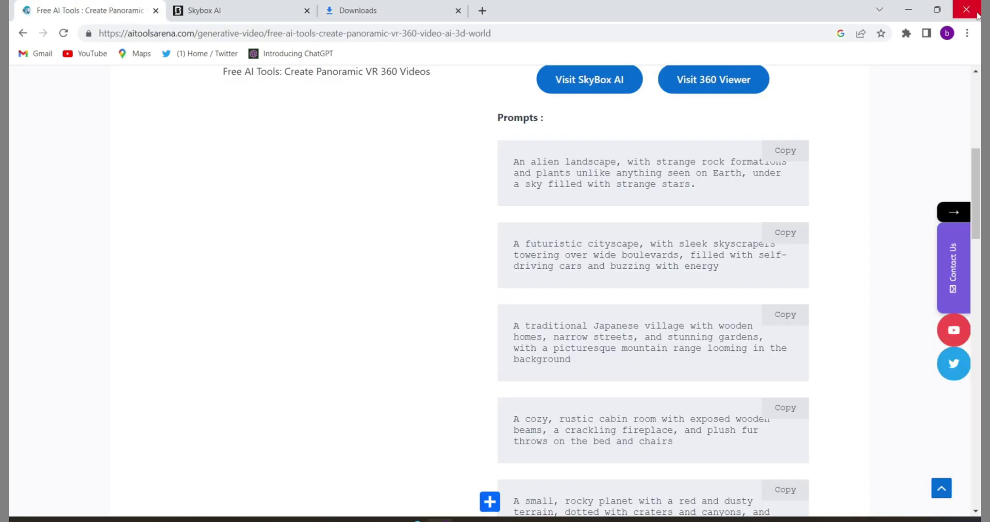
pyautogui.moveTo(975, 160); pyautogui.dragTo(978, 86)
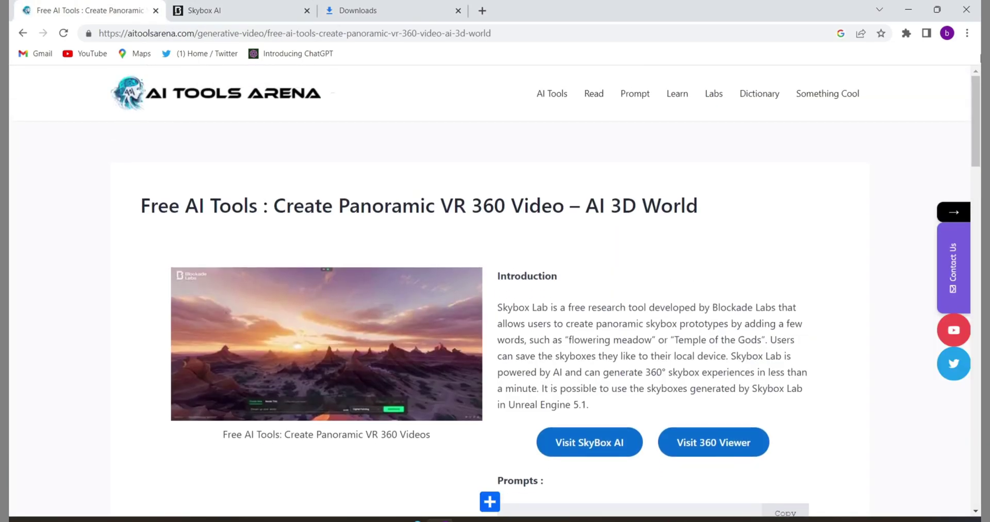
pyautogui.click(713, 442)
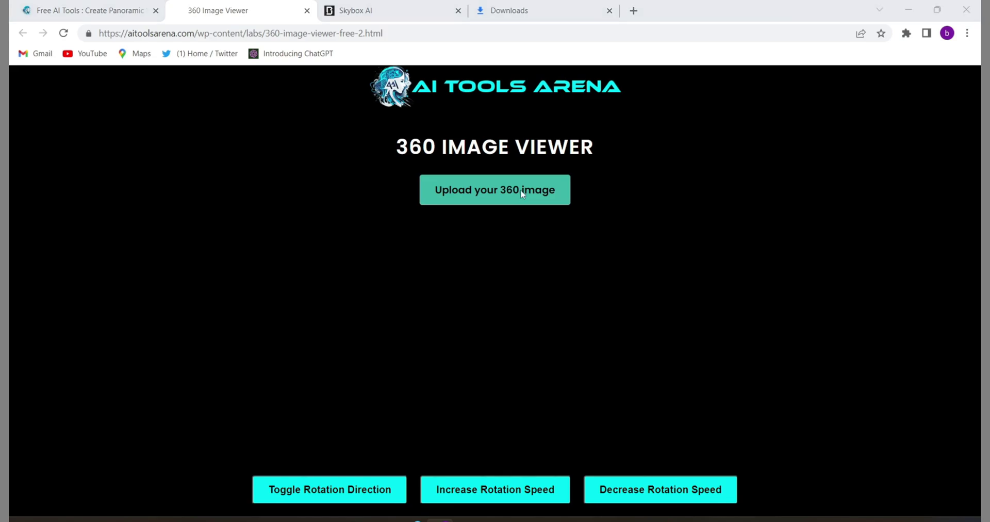
# - Upload the Indian village JPG from the Downloads folder into the 360 Image Viewer
pyautogui.click(521, 191)
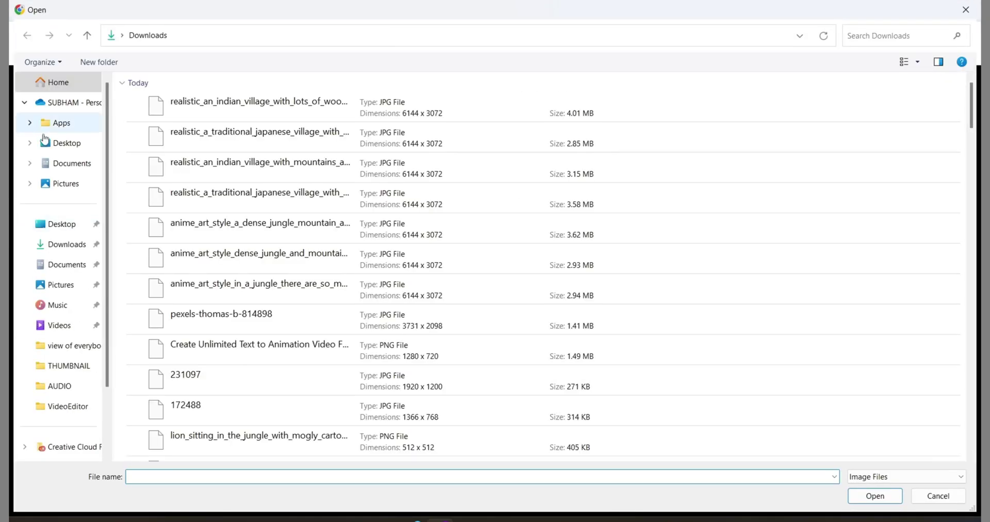
pyautogui.click(75, 244)
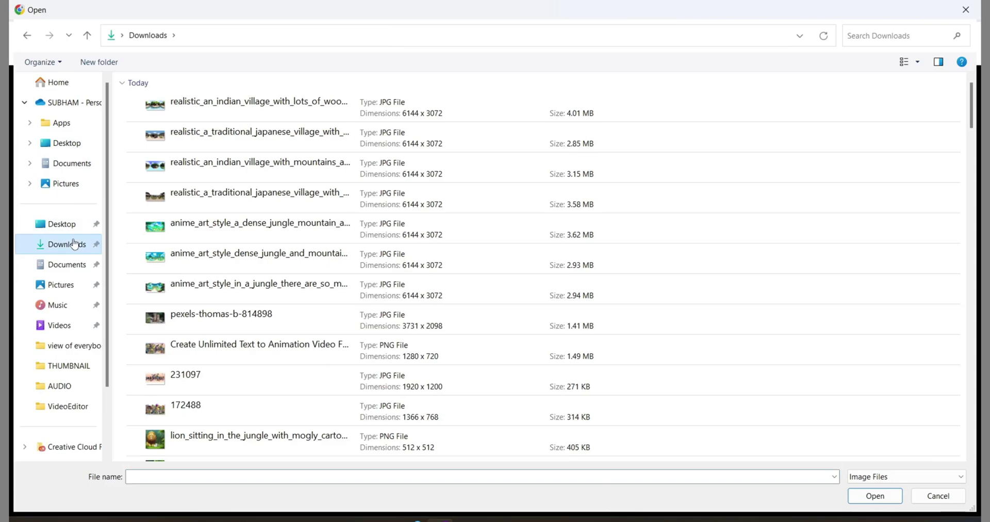
pyautogui.doubleClick(247, 109)
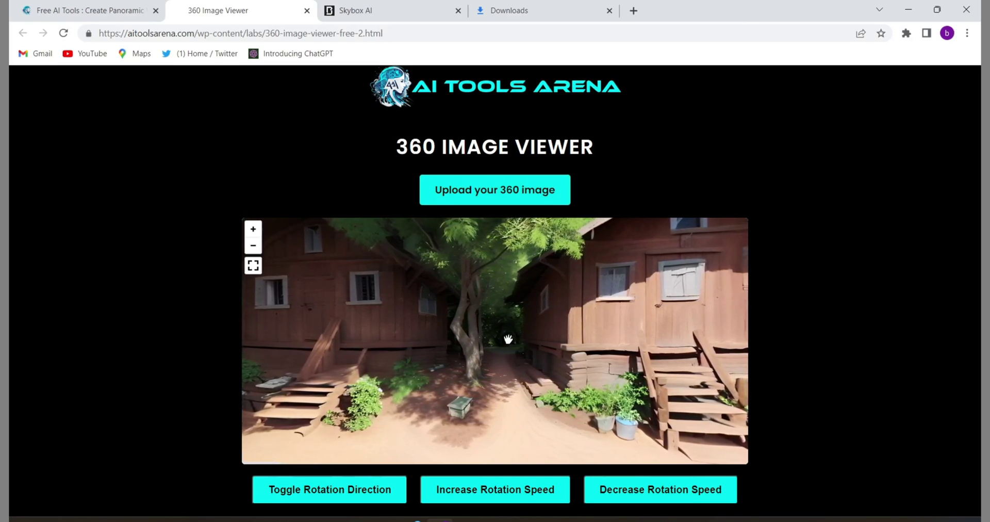
# - Raise the panorama's auto-rotation speed five times and switch the viewer to full screen
pyautogui.click(495, 493)
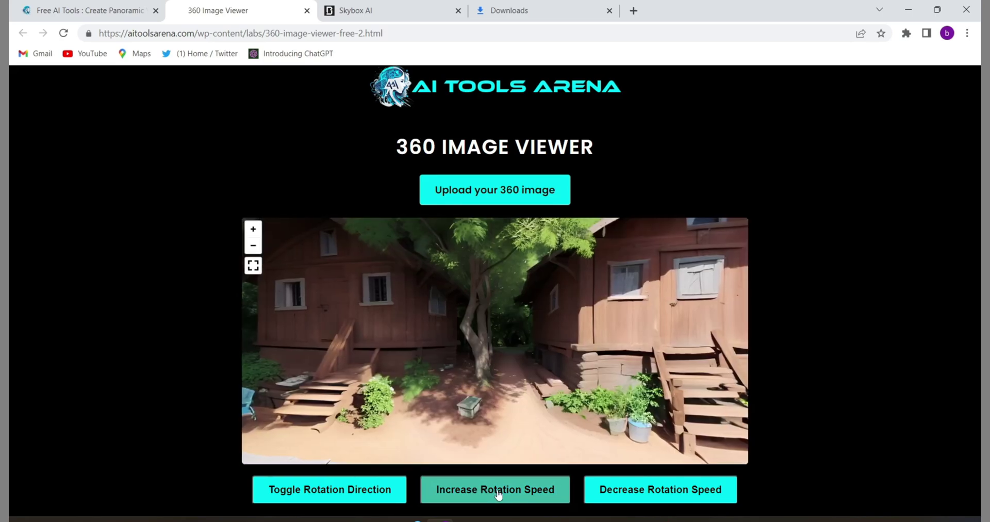
pyautogui.click(498, 494)
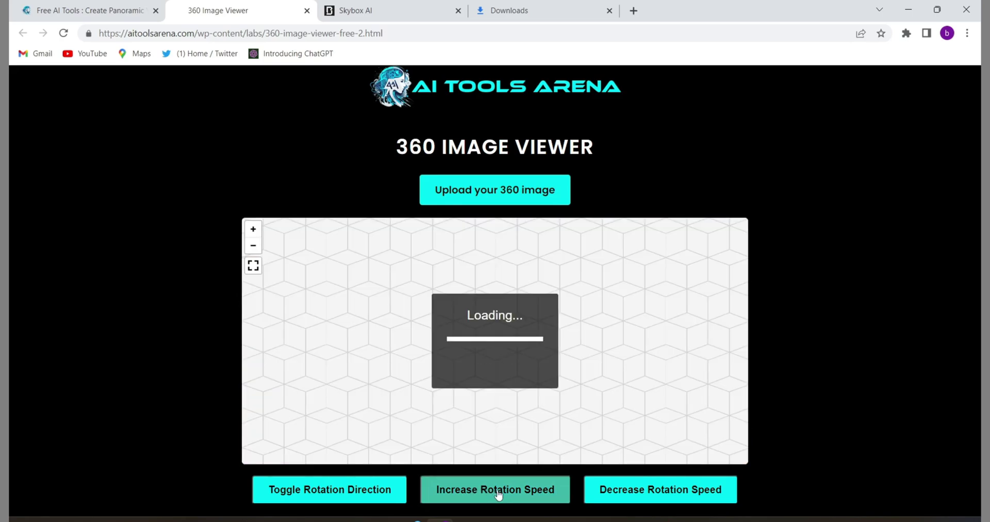
pyautogui.click(498, 493)
pyautogui.click(498, 493)
pyautogui.click(498, 494)
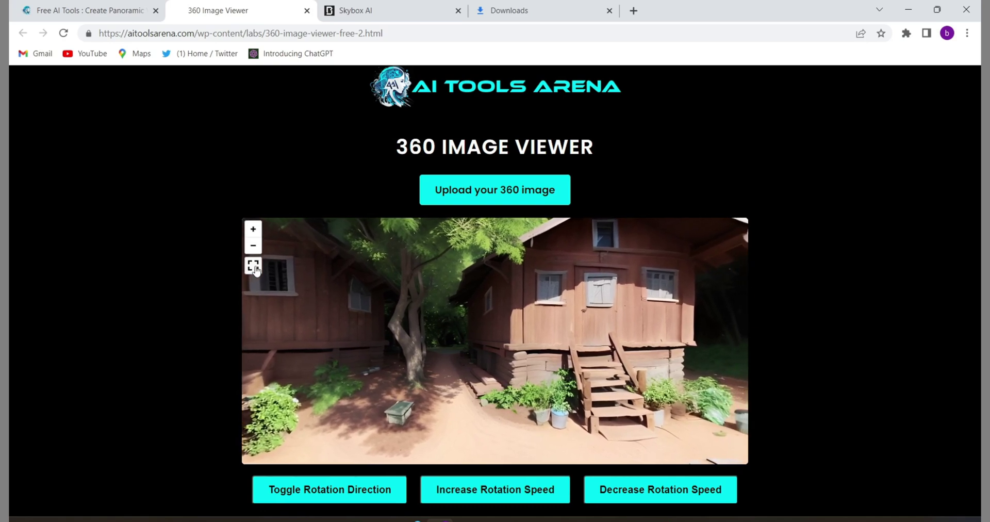
pyautogui.click(254, 267)
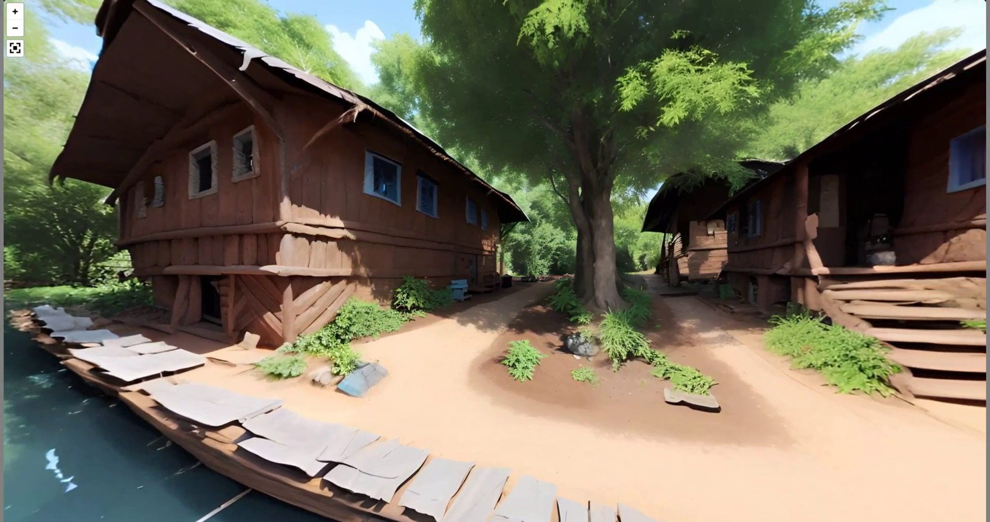
# - Press Esc to return the rotating village panorama to the web page
pyautogui.press('Escape')
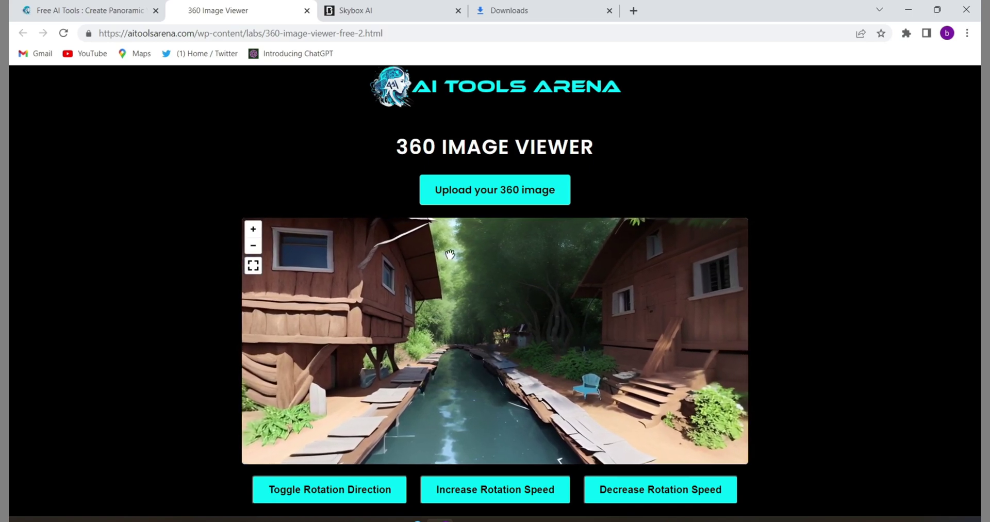
# - Go back to the AI Tools Arena article, scroll past the prompts and follow the ShareX link
pyautogui.click(103, 7)
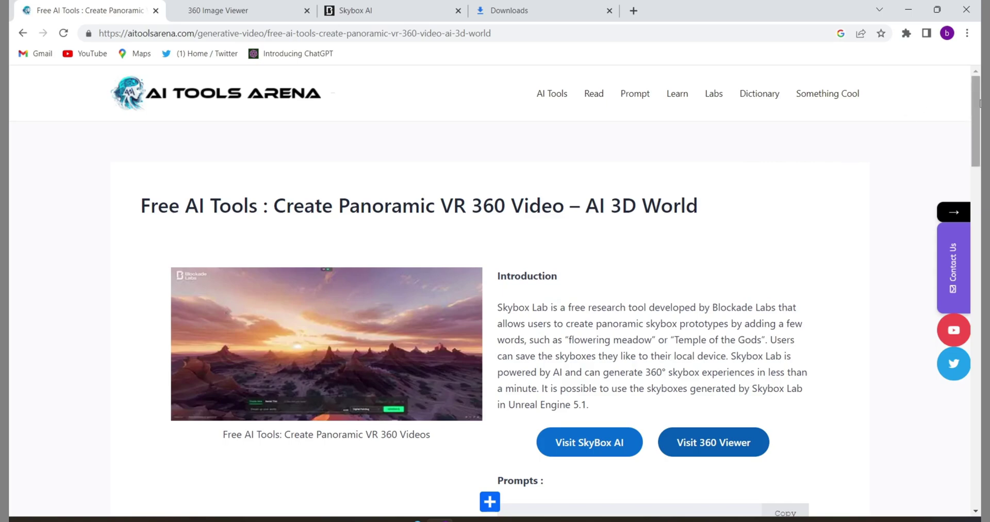
pyautogui.moveTo(978, 100); pyautogui.dragTo(979, 342)
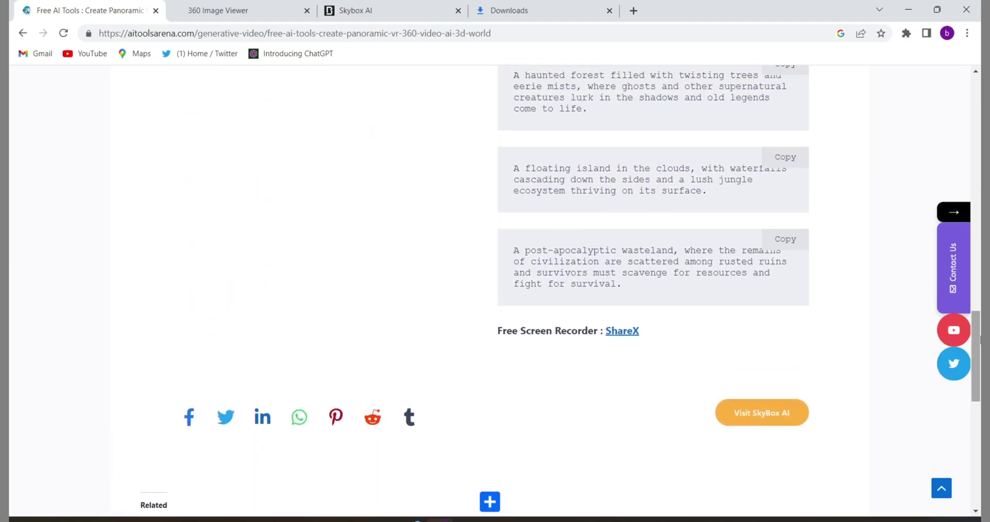
pyautogui.click(633, 332)
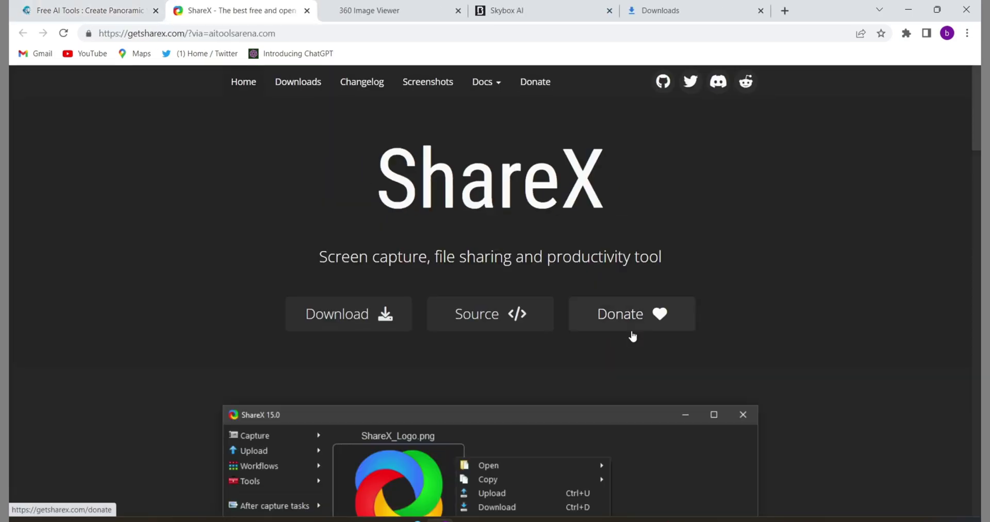
# - Download the ShareX-15.0.0-setup.exe installer and return to the 360 Image Viewer tab
pyautogui.click(385, 321)
pyautogui.moveTo(304, 374)
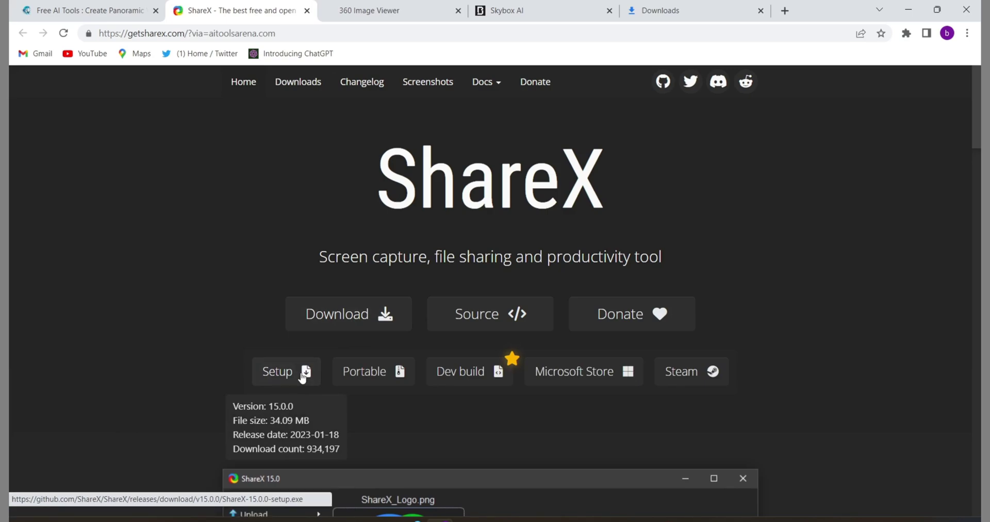
pyautogui.click(303, 374)
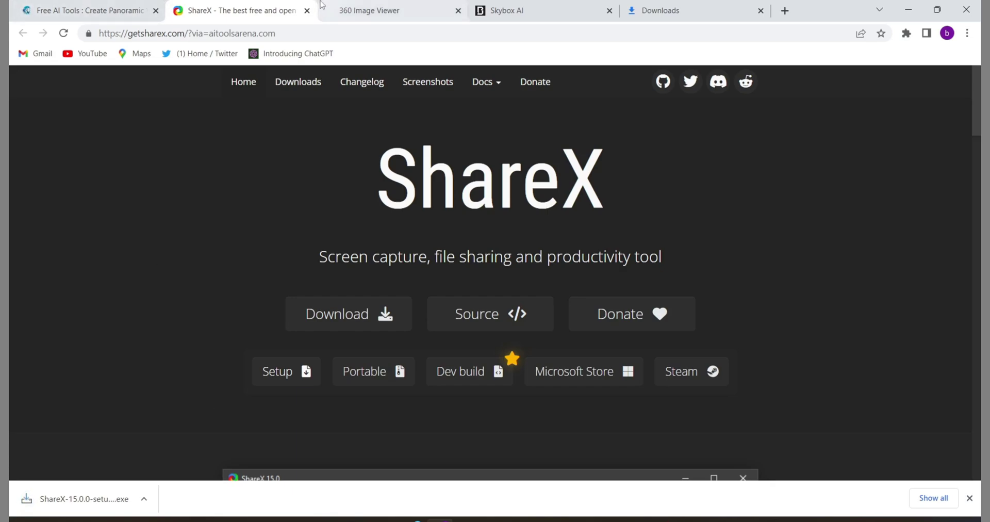
pyautogui.click(387, 7)
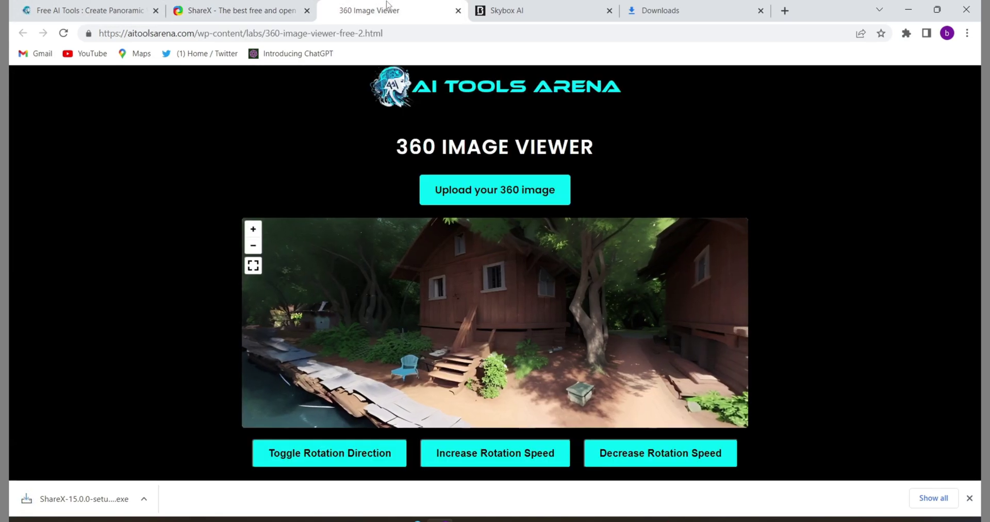
# - Switch the Indian village panorama back to full-screen view
pyautogui.click(253, 265)
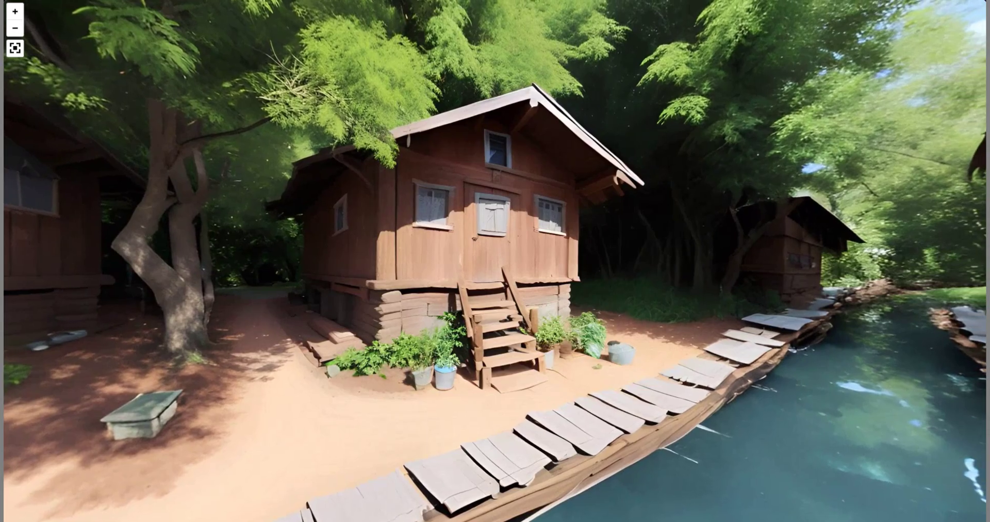